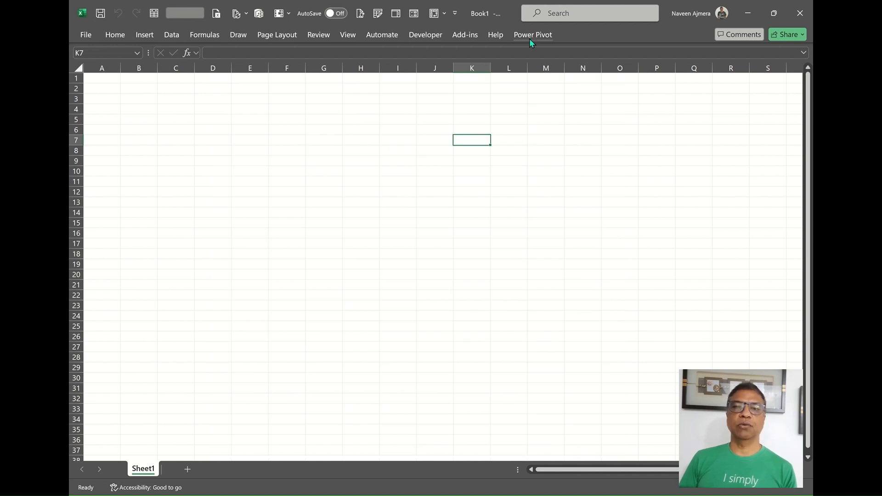
Step: Switch the ribbon to the Power Pivot tab in the blank workbook
{"action": "left_click", "coordinate": [541, 36]}
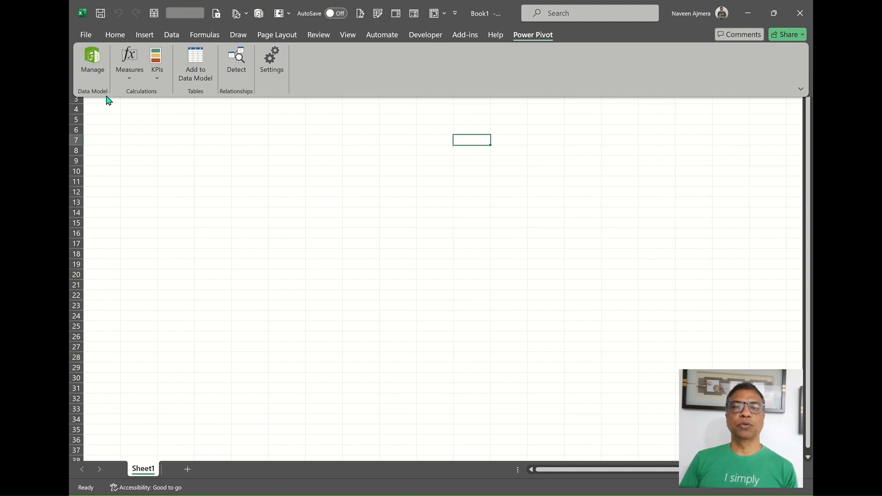
Step: Open the Power Pivot window via Manage and launch the import wizard from From Other Sources
{"action": "left_click", "coordinate": [98, 68]}
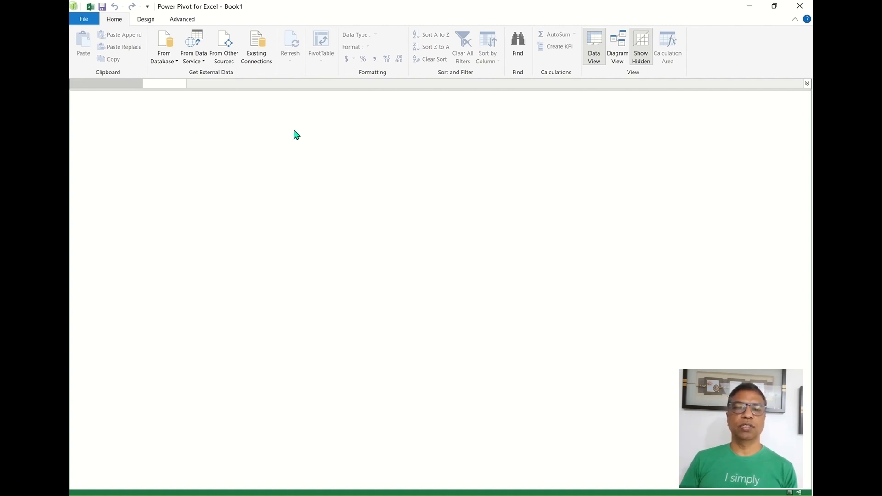
{"action": "left_click", "coordinate": [234, 56]}
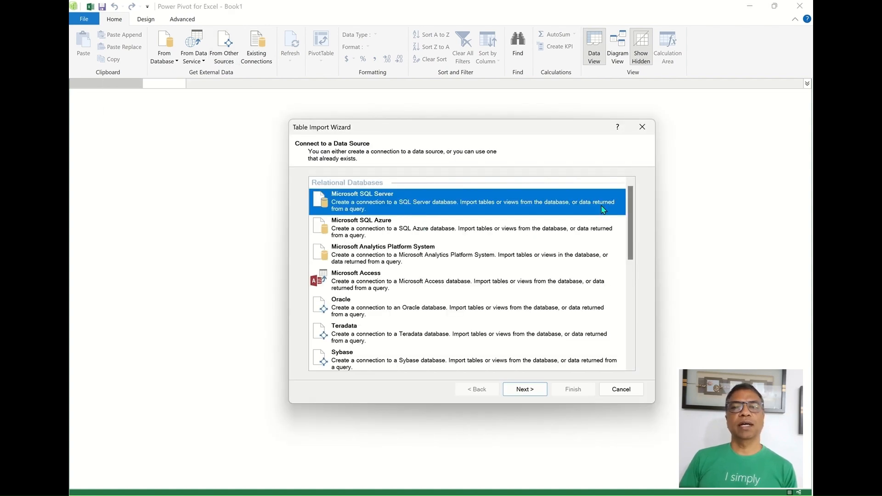
Step: Point the Table Import Wizard at Excel file DataSize.xlsx, using first row as headers, and finish
{"action": "left_click_drag", "start_coordinate": [632, 213], "coordinate": [643, 332]}
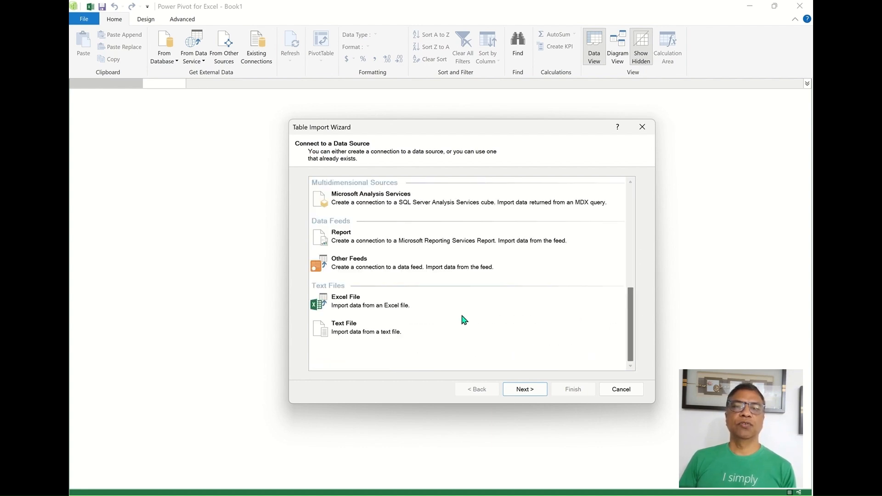
{"action": "left_click", "coordinate": [359, 302]}
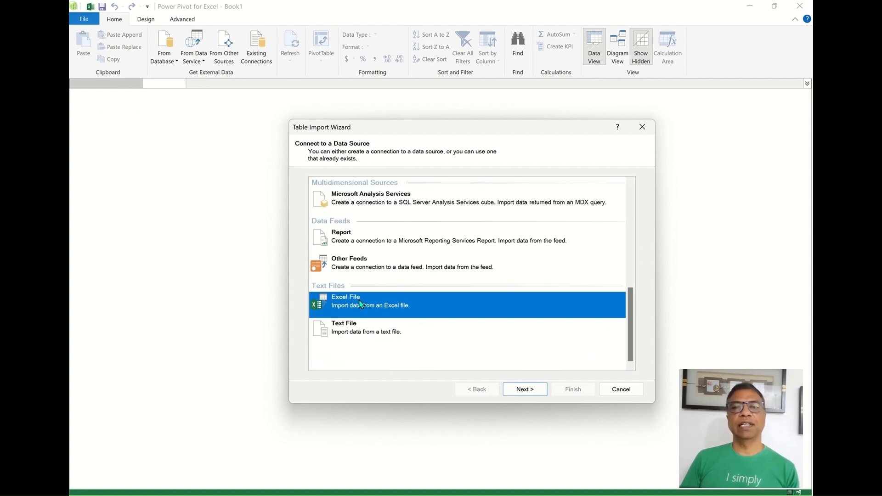
{"action": "left_click", "coordinate": [523, 389]}
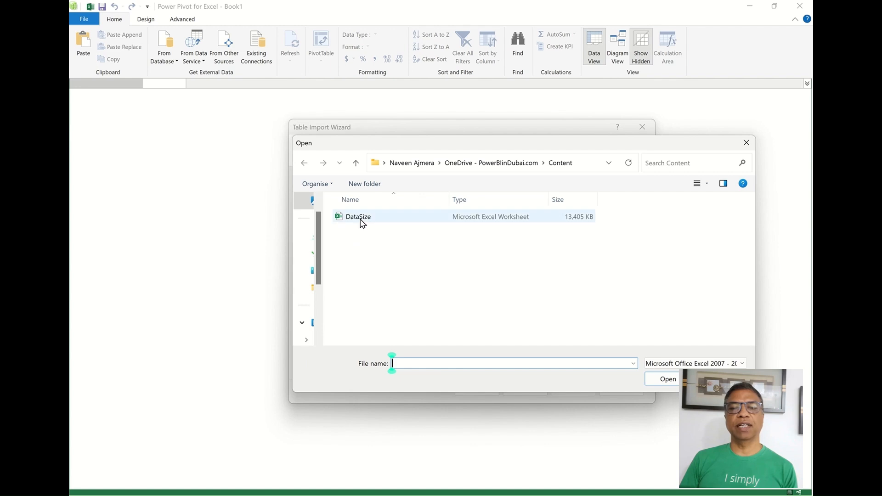
{"action": "left_click", "coordinate": [361, 220]}
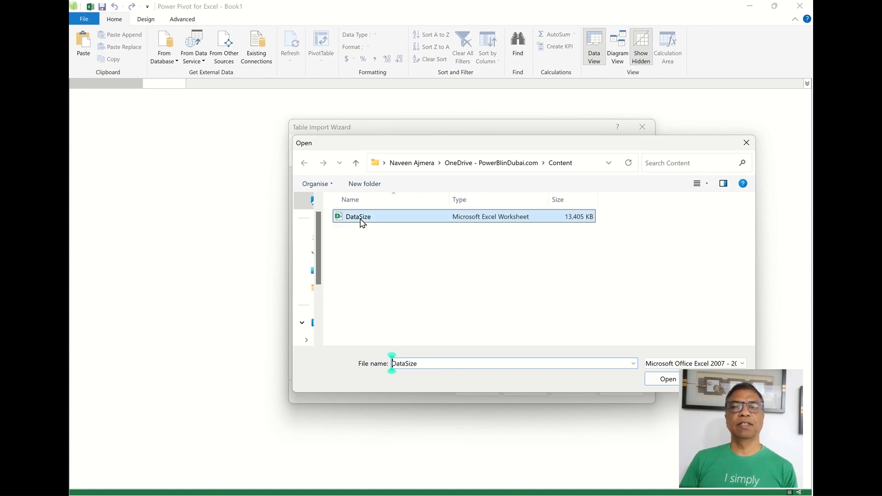
{"action": "left_click", "coordinate": [666, 378]}
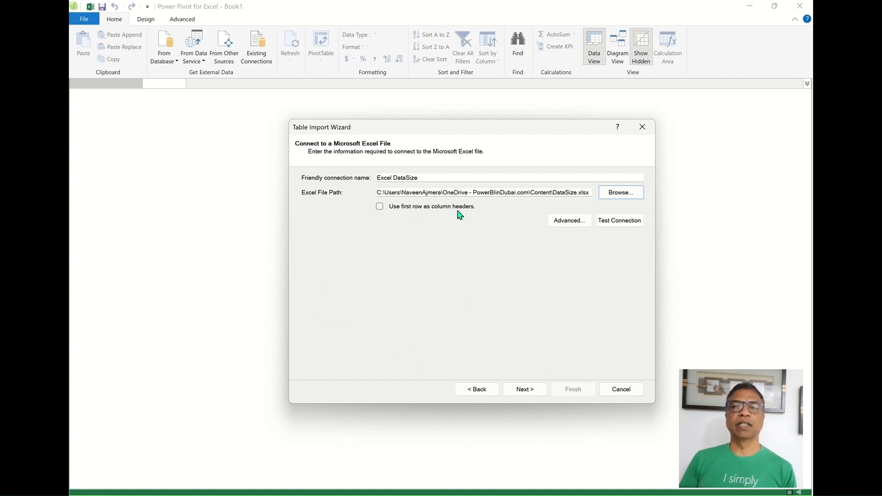
{"action": "left_click", "coordinate": [380, 207]}
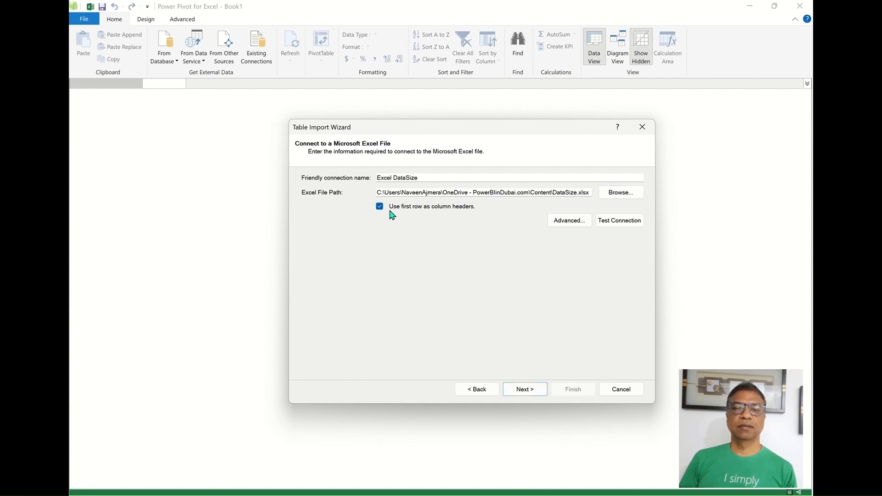
{"action": "left_click", "coordinate": [526, 389]}
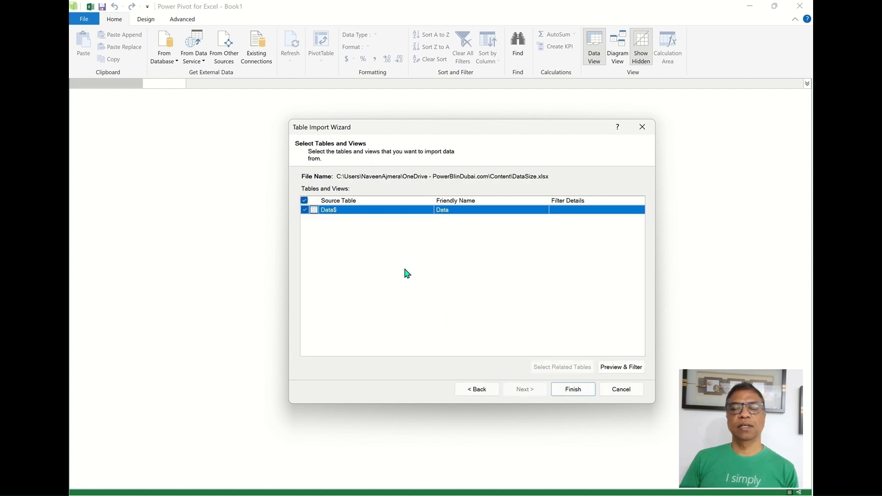
{"action": "left_click", "coordinate": [587, 390]}
Step: Import the Data table's 117,917 rows and close the success summary
{"action": "left_click", "coordinate": [586, 391]}
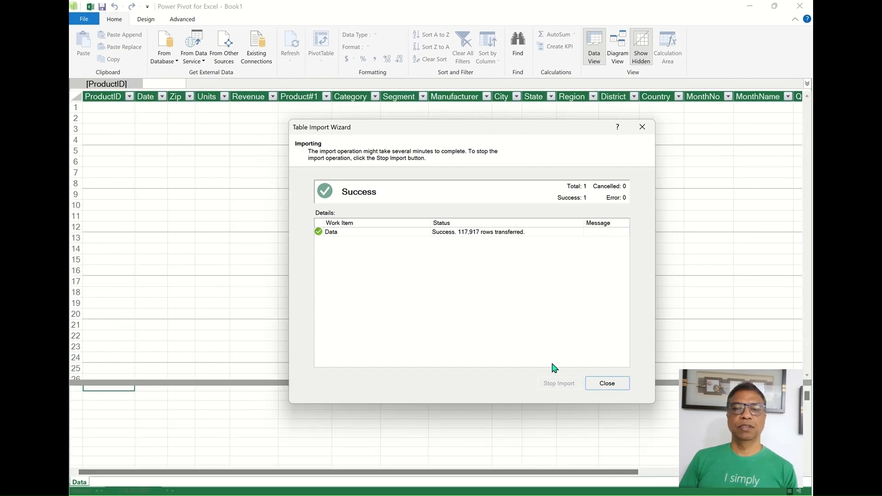
{"action": "left_click", "coordinate": [615, 385]}
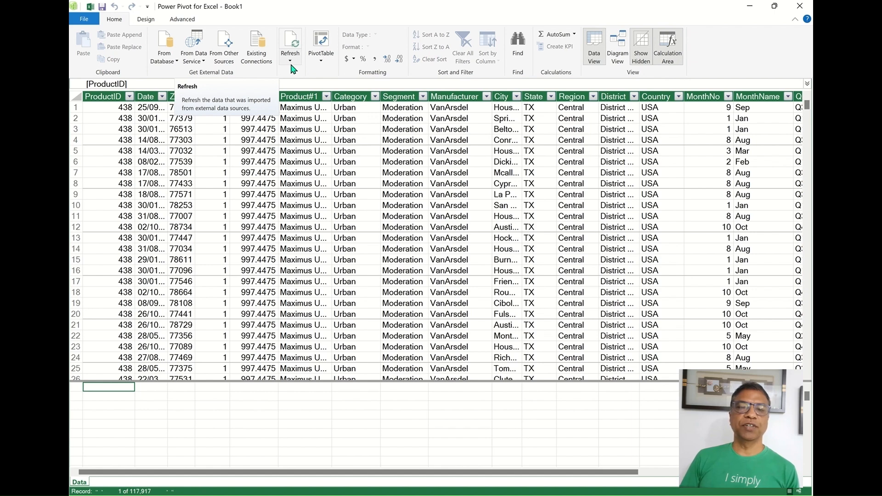
Step: Create a Sheet1 PivotTable of Sum of Revenue by Category and save as DataPowerPivot
{"action": "left_click", "coordinate": [321, 61]}
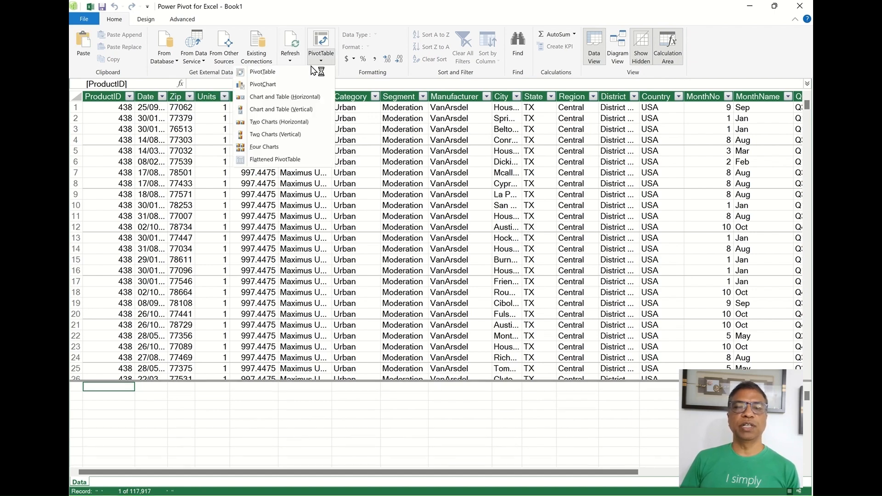
{"action": "left_click", "coordinate": [297, 72]}
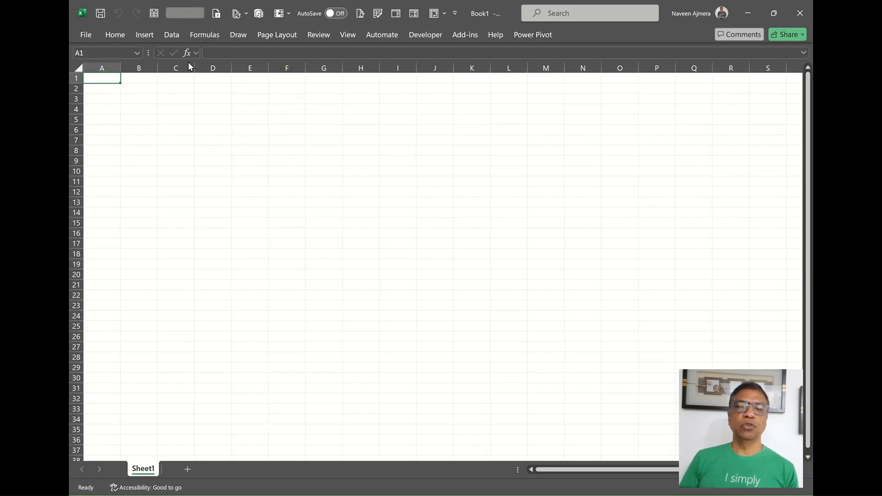
{"action": "left_click", "coordinate": [310, 247]}
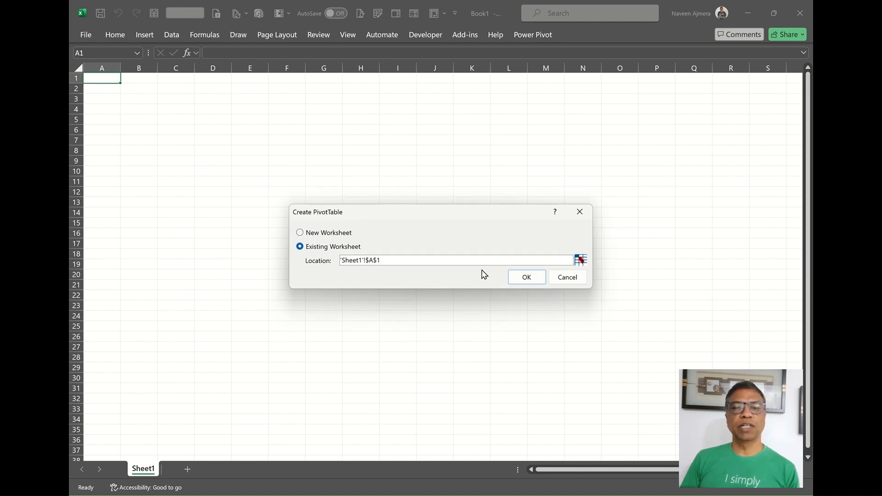
{"action": "left_click", "coordinate": [512, 276]}
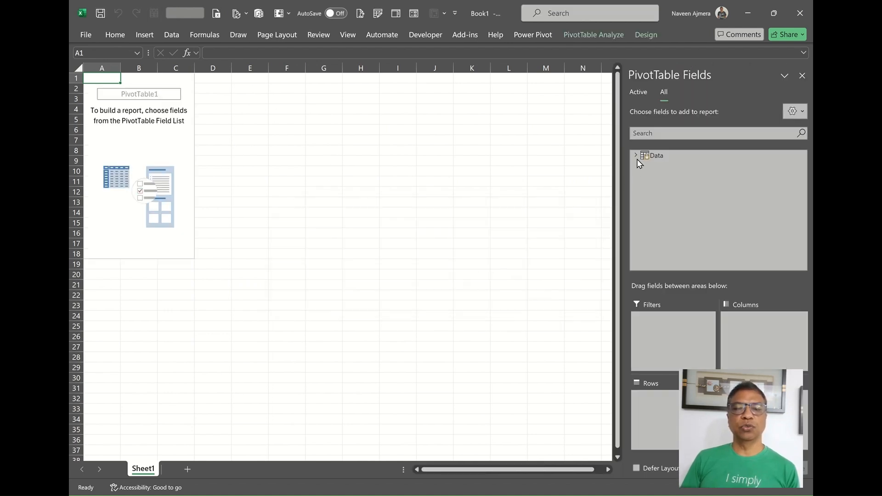
{"action": "left_click", "coordinate": [635, 156]}
{"action": "left_click", "coordinate": [654, 222]}
{"action": "left_click", "coordinate": [654, 250]}
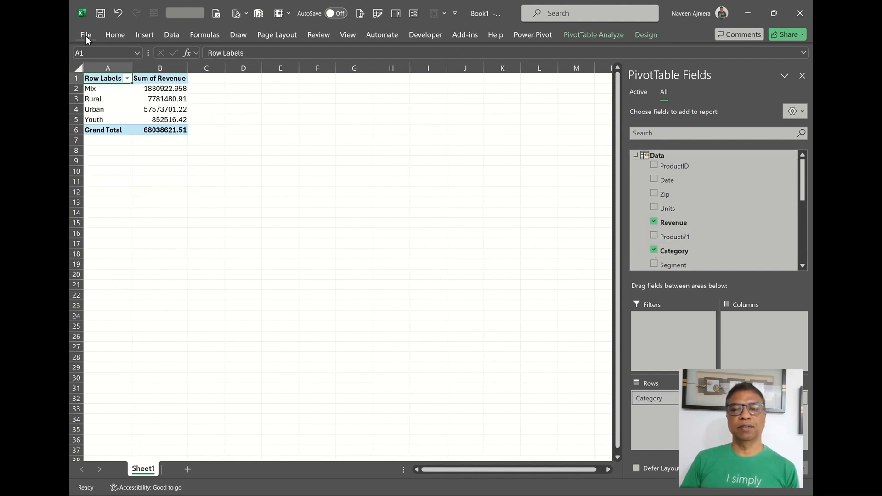
{"action": "left_click", "coordinate": [86, 36]}
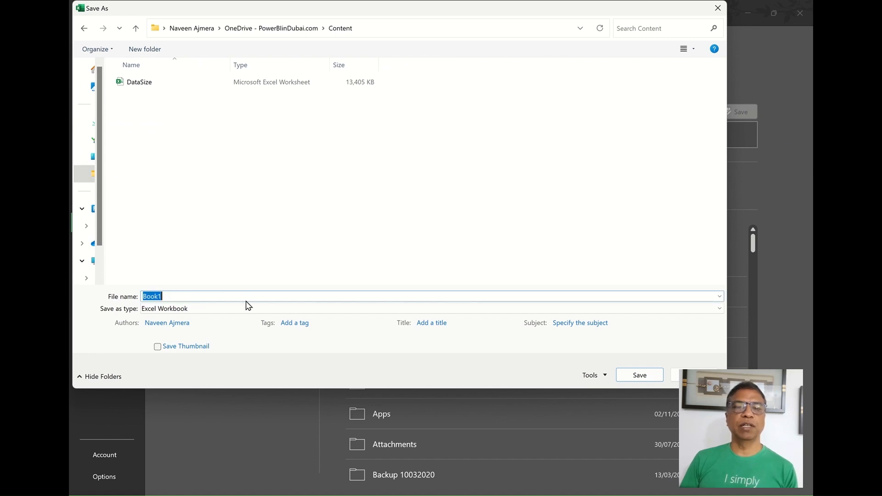
{"action": "type", "text": "Data"}
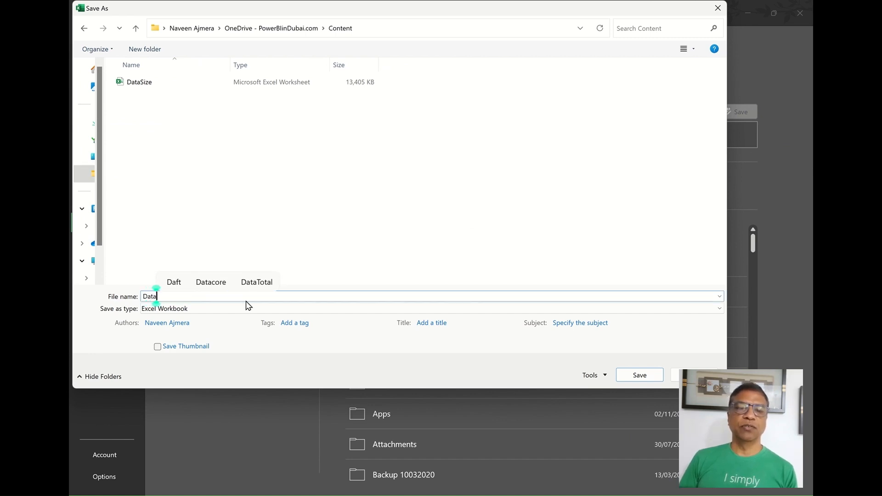
{"action": "type", "text": "PowerPivo"}
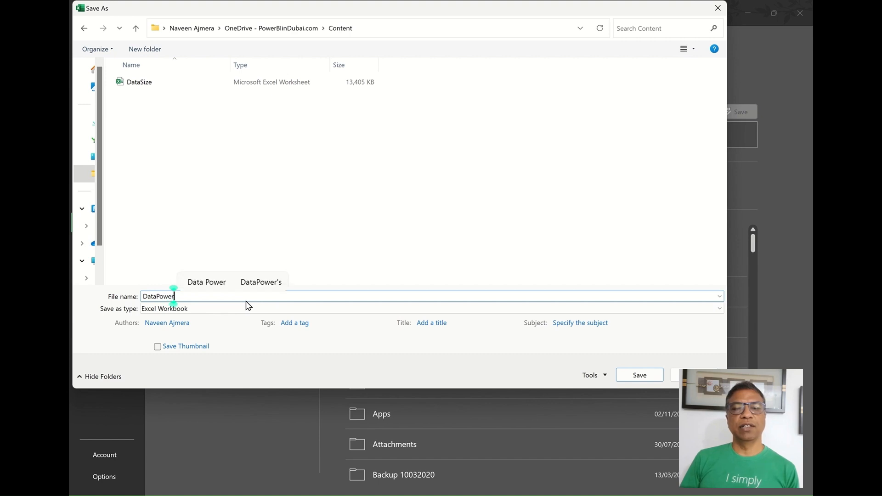
{"action": "type", "text": "t"}
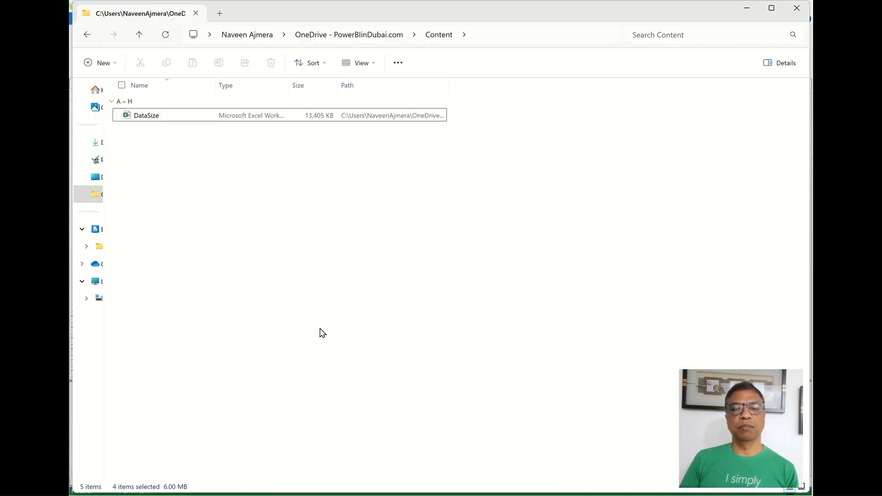
Step: Refresh the Content folder and reopen the 1,532 KB DataPowerPivot workbook
{"action": "left_click", "coordinate": [164, 35]}
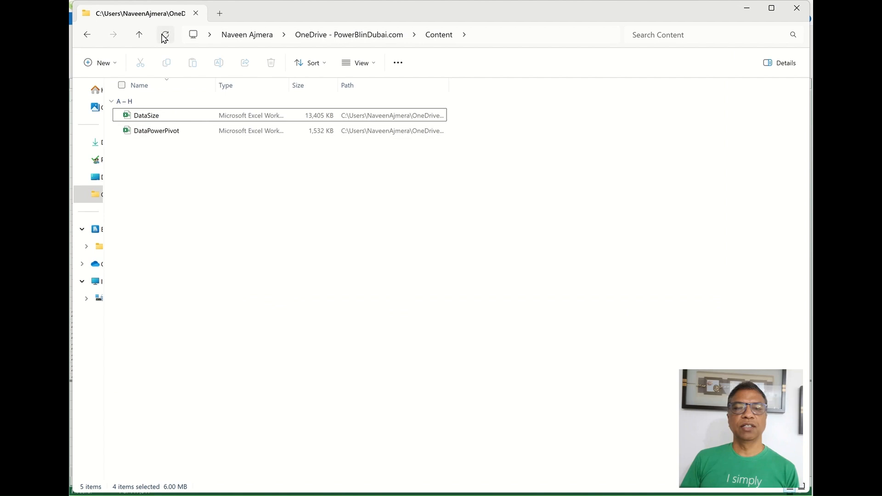
{"action": "double_click", "coordinate": [317, 136]}
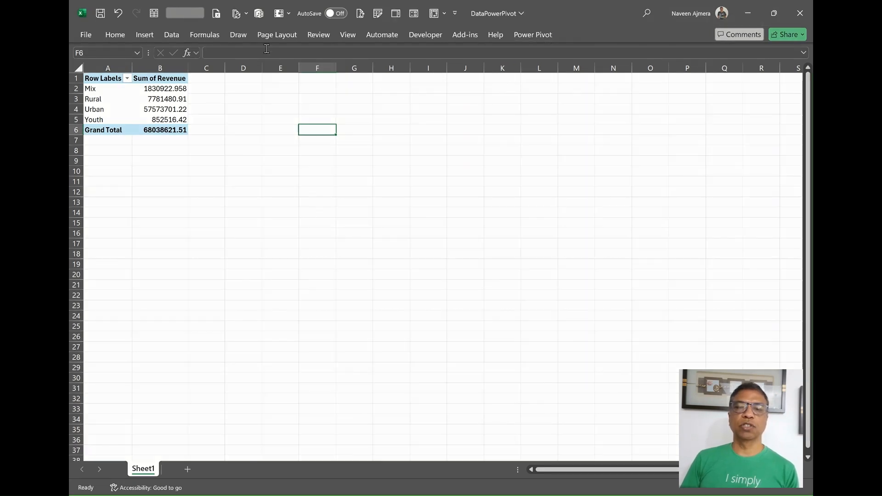
Step: Insert a Data Model PivotTable at F6 summing Revenue by Segment, then hide the field list
{"action": "left_click", "coordinate": [153, 37]}
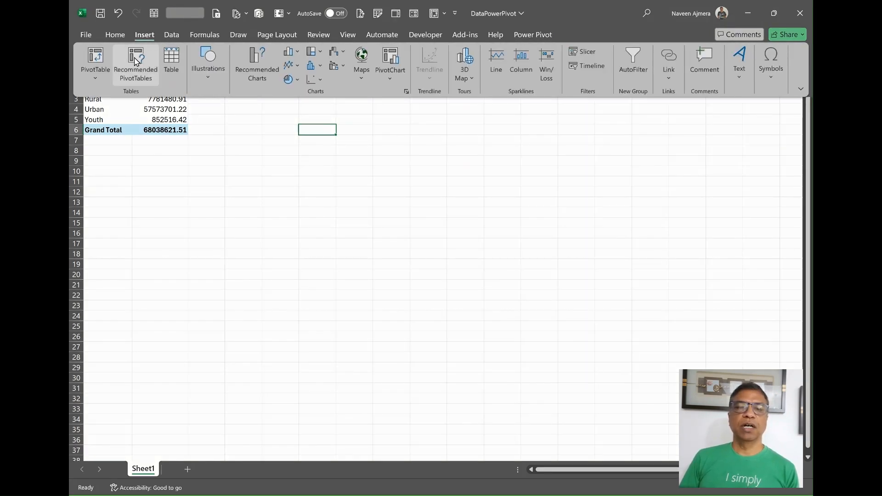
{"action": "left_click", "coordinate": [99, 78]}
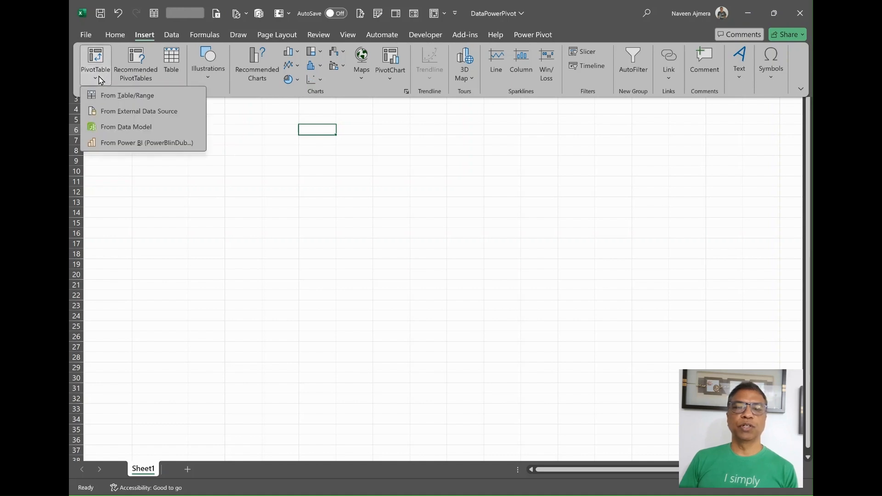
{"action": "left_click", "coordinate": [128, 131]}
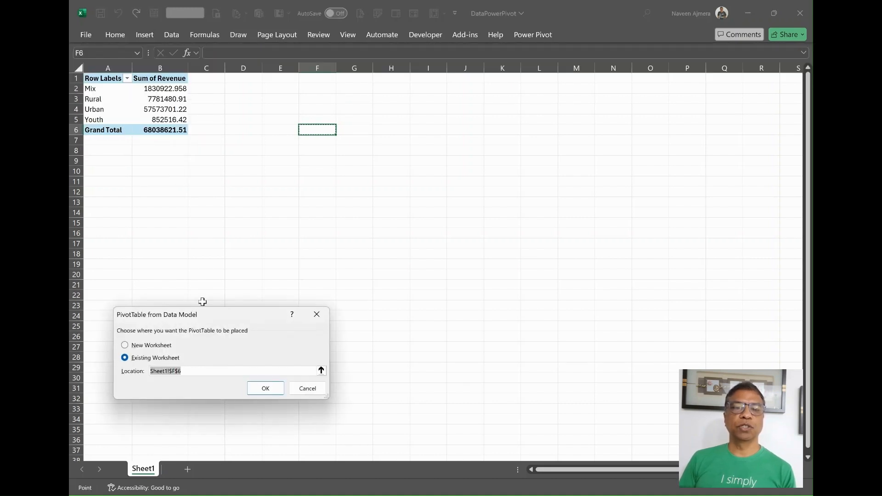
{"action": "left_click", "coordinate": [265, 389]}
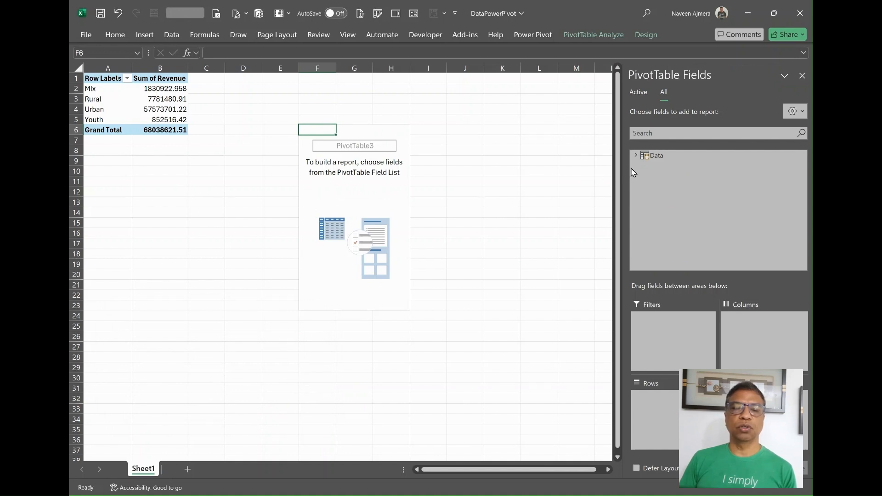
{"action": "left_click", "coordinate": [634, 157]}
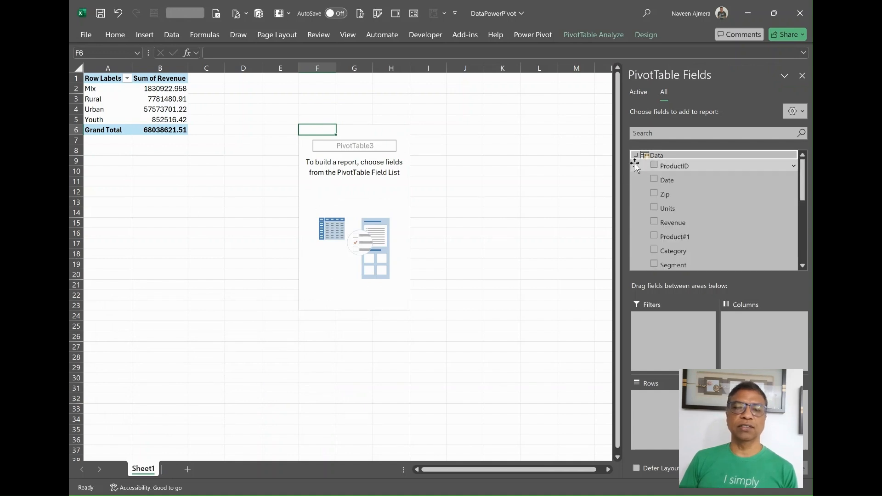
{"action": "left_click", "coordinate": [654, 222]}
{"action": "left_click", "coordinate": [654, 263]}
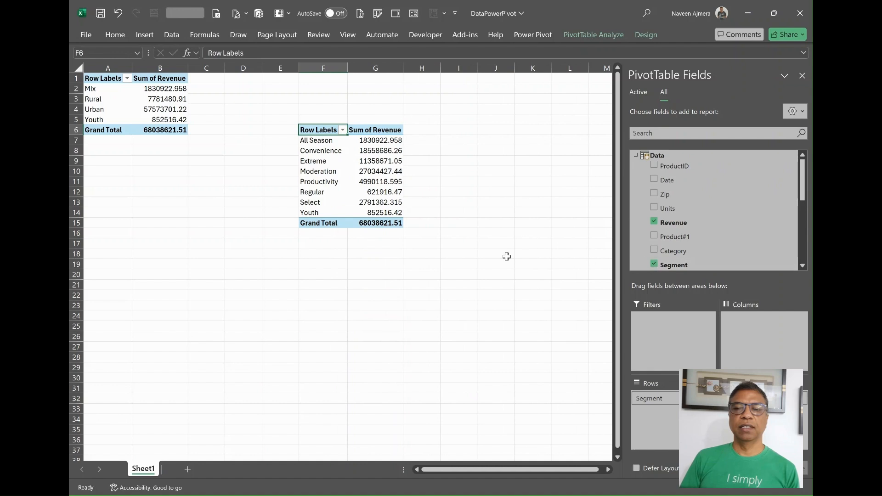
{"action": "left_click", "coordinate": [802, 76]}
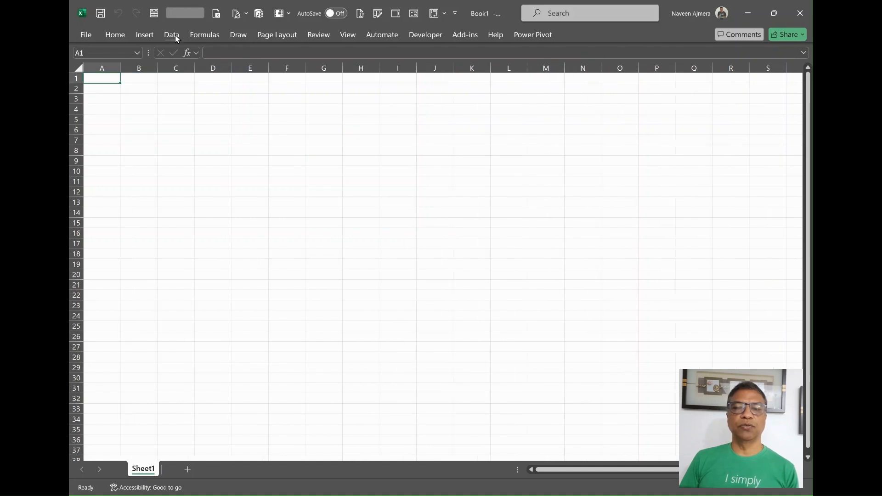
Step: Get data from the DataSize Excel workbook so the Navigator lists Table1 and Data
{"action": "left_click", "coordinate": [175, 38]}
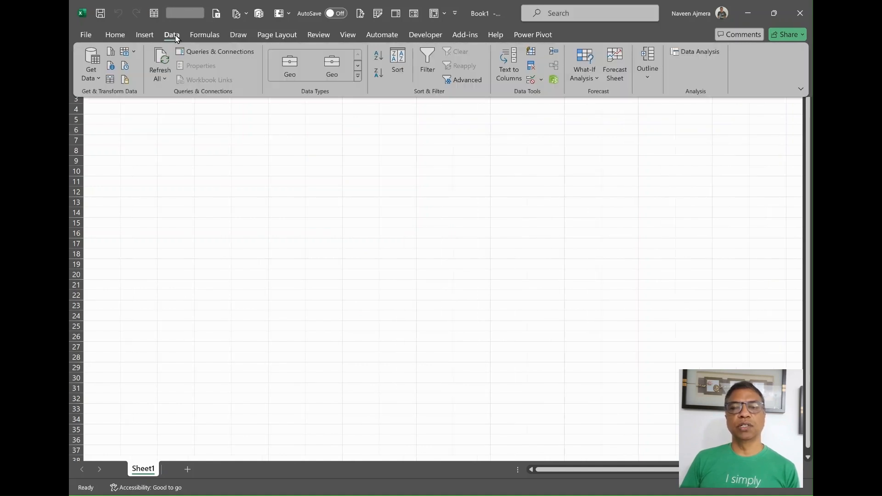
{"action": "left_click", "coordinate": [99, 73]}
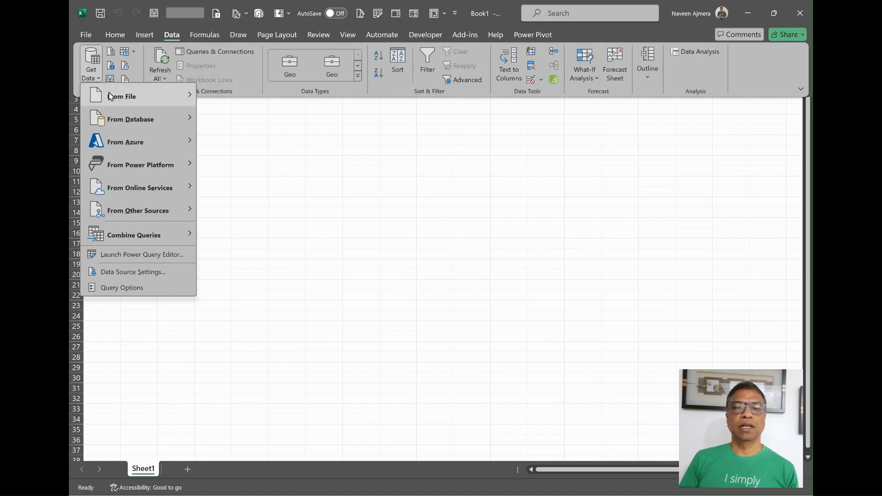
{"action": "mouse_move", "coordinate": [112, 96]}
{"action": "left_click", "coordinate": [238, 95]}
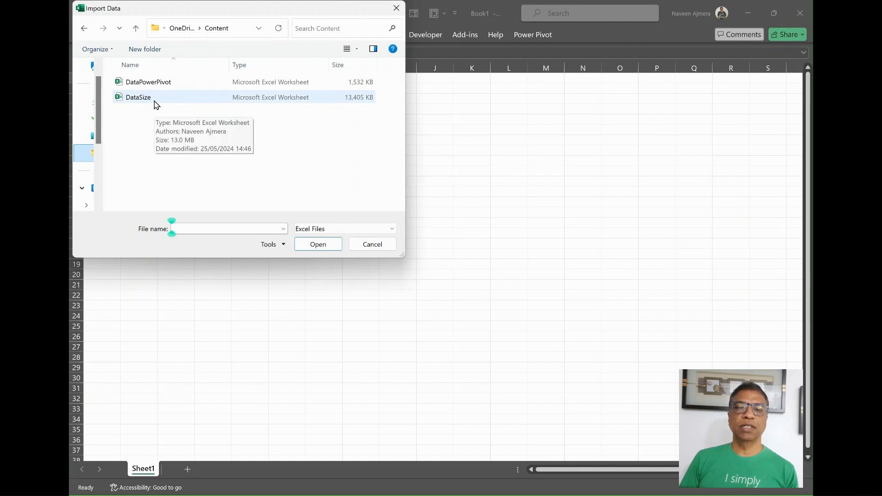
{"action": "left_click", "coordinate": [156, 102]}
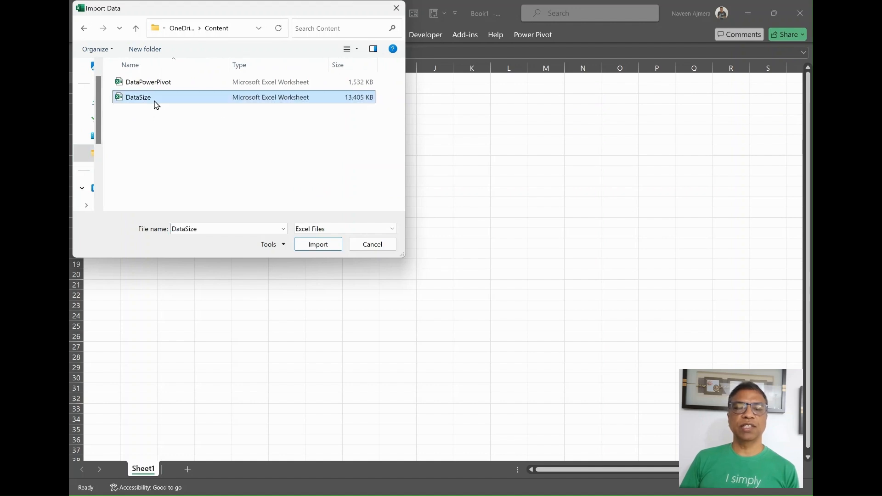
{"action": "left_click", "coordinate": [329, 244]}
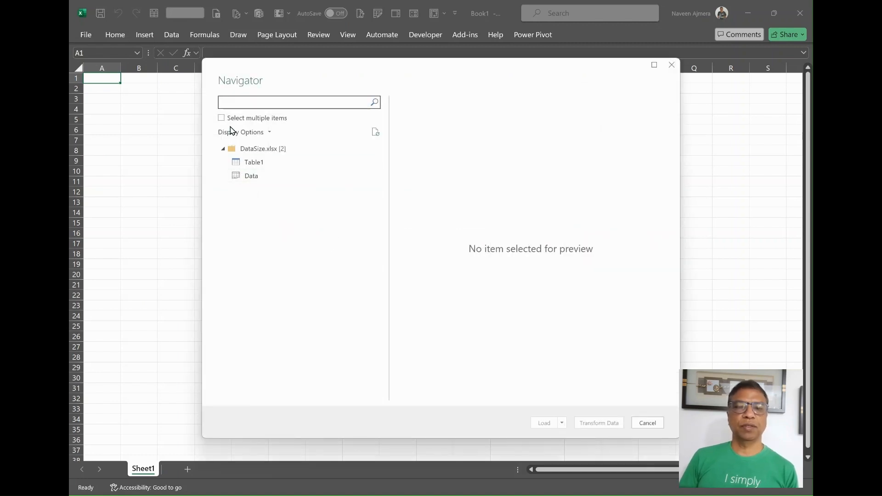
Step: Enable multiple selection, check Table1, and open it in the Power Query Editor
{"action": "left_click", "coordinate": [223, 119]}
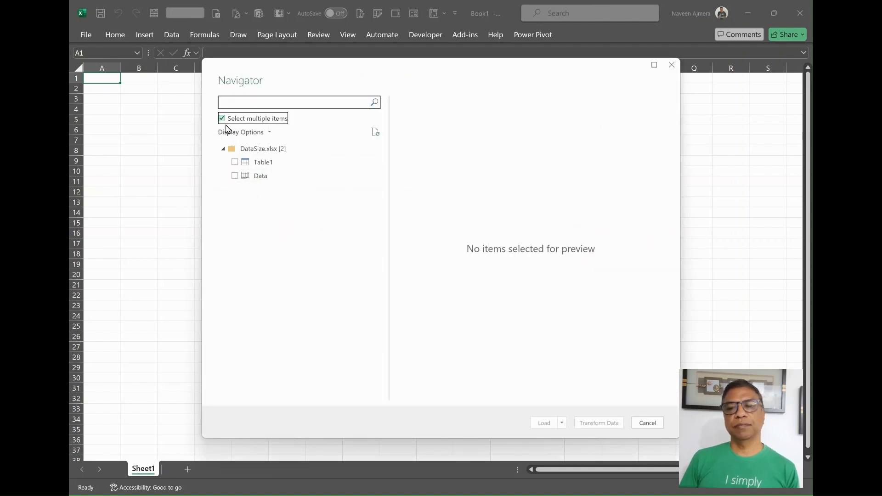
{"action": "left_click", "coordinate": [234, 163]}
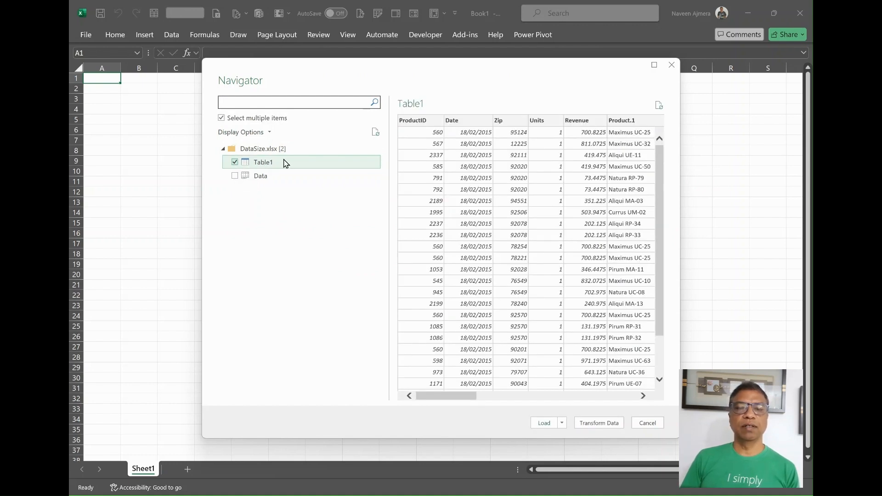
{"action": "left_click", "coordinate": [603, 424]}
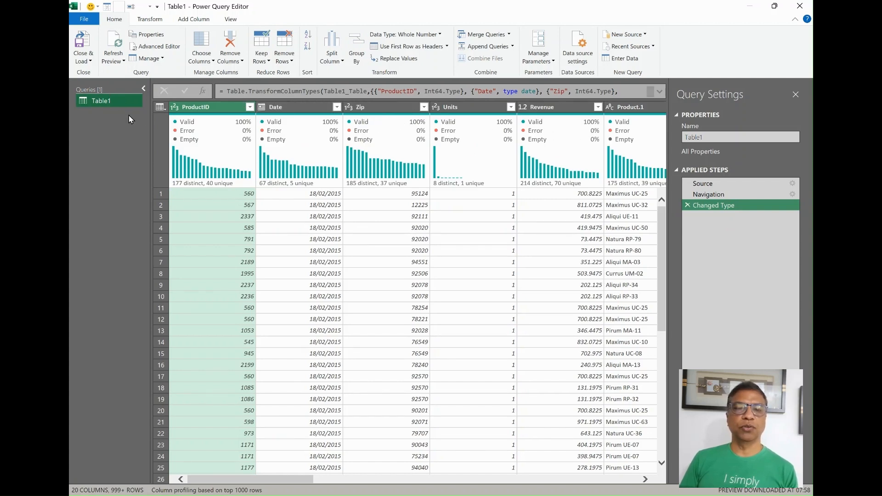
Step: Choose Close & Load To... so the Import Data dialog for Table1 appears
{"action": "left_click", "coordinate": [92, 62]}
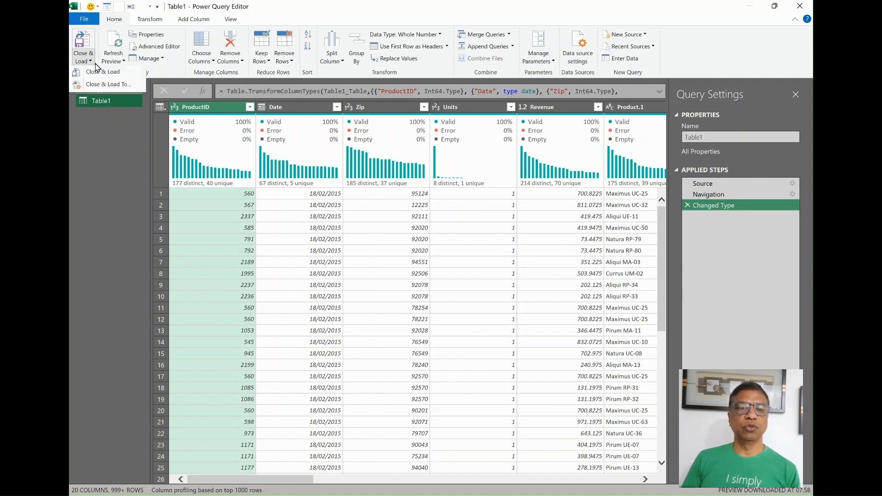
{"action": "left_click", "coordinate": [109, 86]}
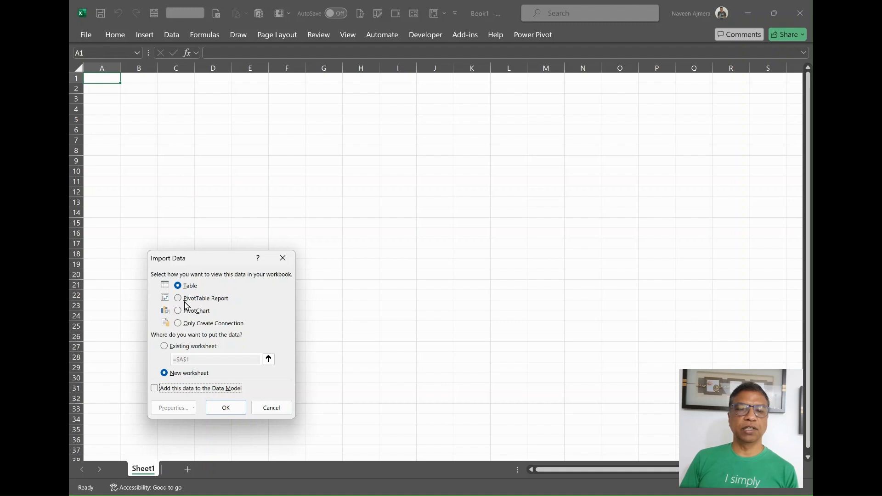
Step: Import Table1 as Only Create Connection with Add this data to the Data Model ticked
{"action": "left_click", "coordinate": [178, 324]}
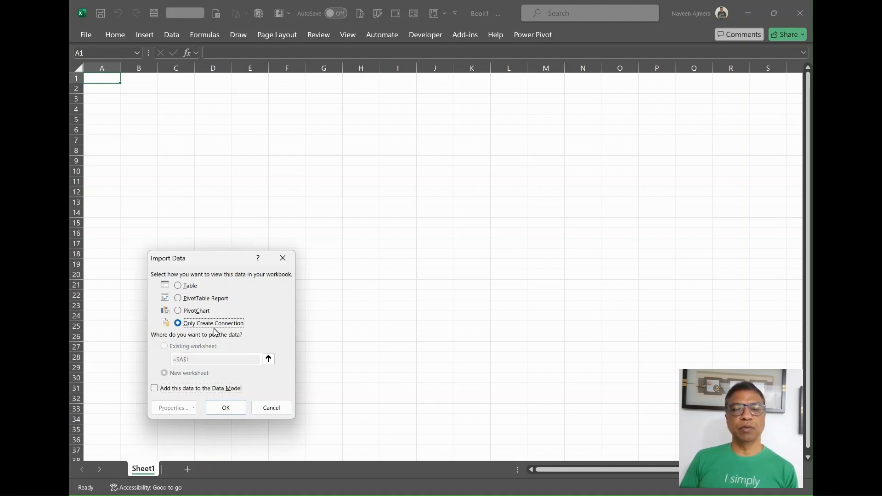
{"action": "left_click", "coordinate": [155, 389]}
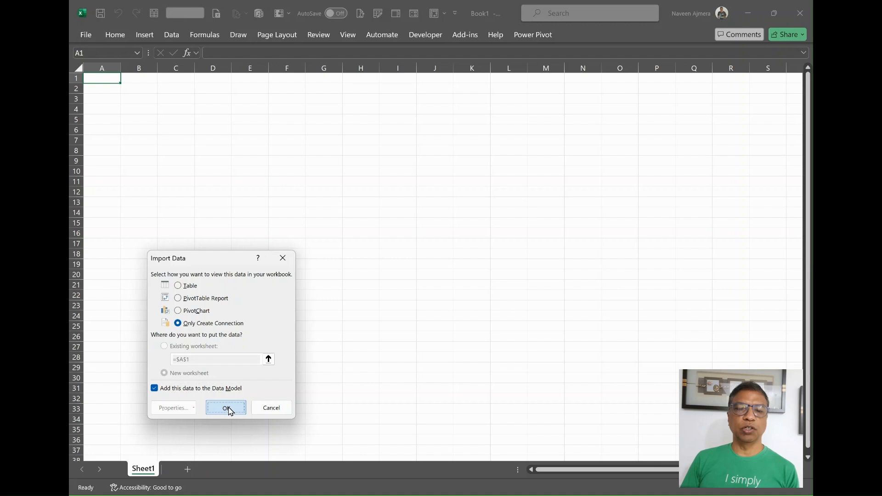
{"action": "left_click", "coordinate": [228, 407]}
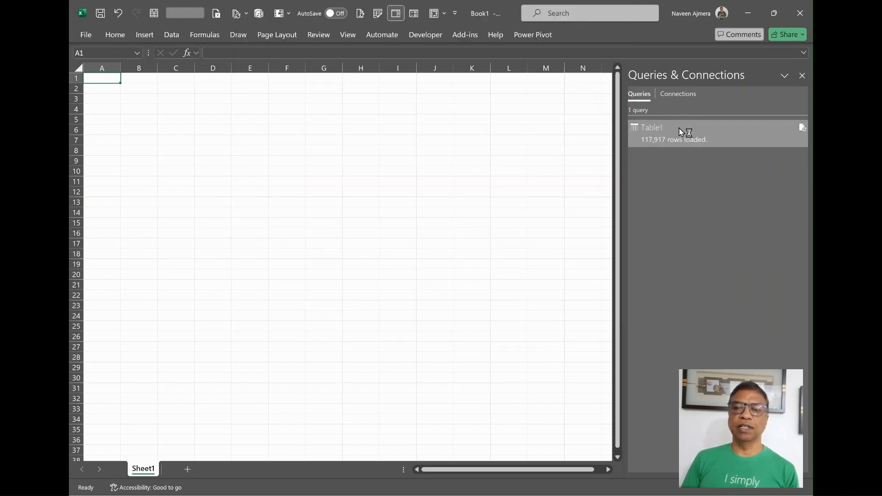
Step: Check the workbook's connections, confirming ThisWorkbookDataModel is listed
{"action": "left_click", "coordinate": [674, 95]}
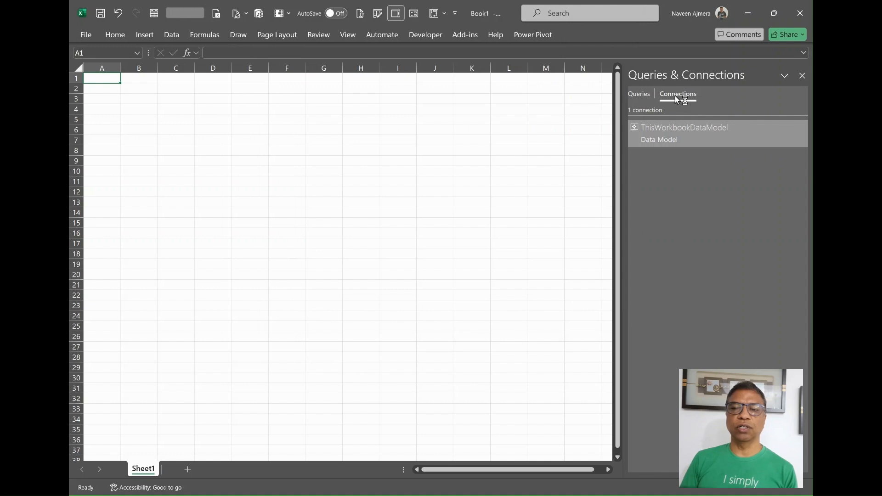
{"action": "right_click", "coordinate": [672, 135]}
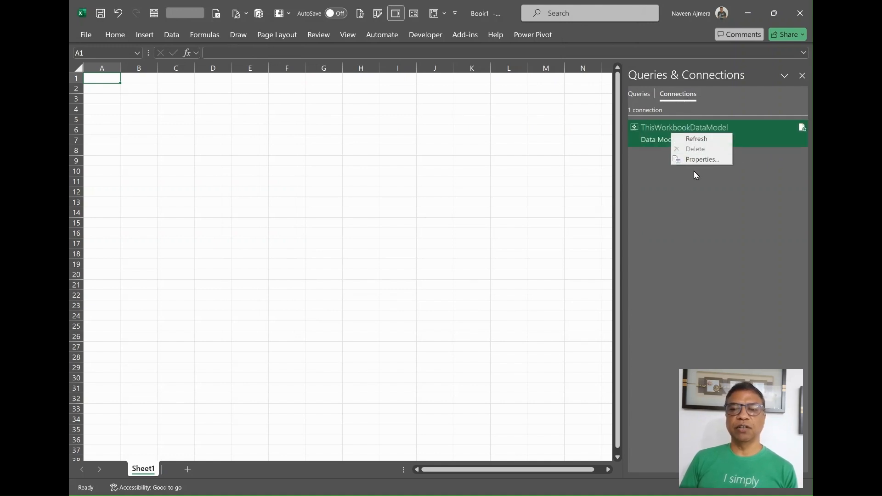
{"action": "left_click", "coordinate": [542, 42]}
Step: Review Table1's 117,917 rows in the Power Pivot Manage window, then close it
{"action": "left_click", "coordinate": [541, 42]}
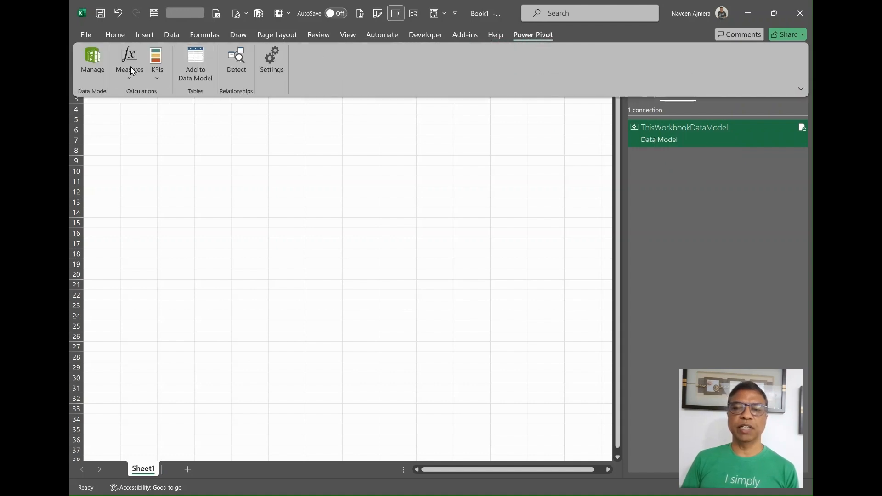
{"action": "left_click", "coordinate": [93, 62]}
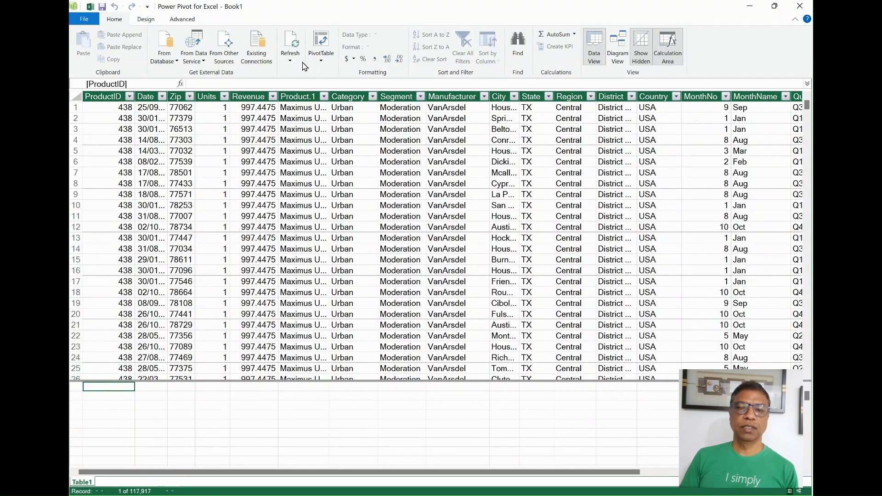
{"action": "left_click", "coordinate": [800, 6]}
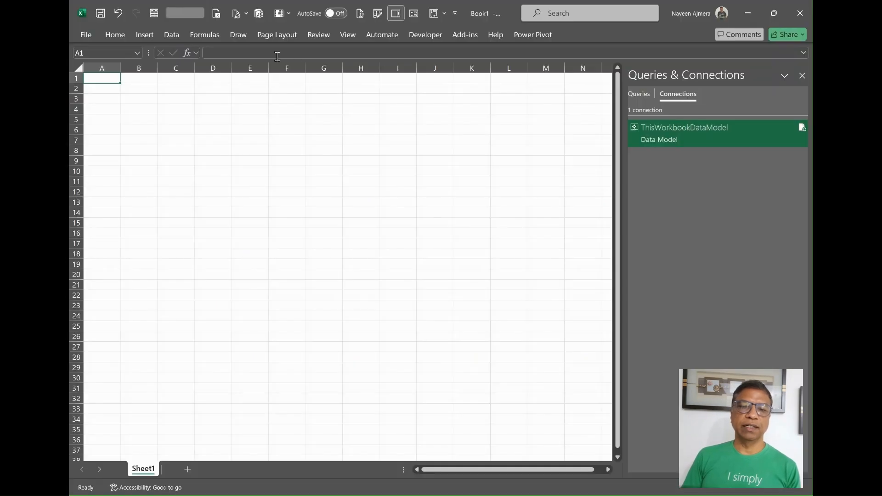
{"action": "left_click", "coordinate": [150, 39]}
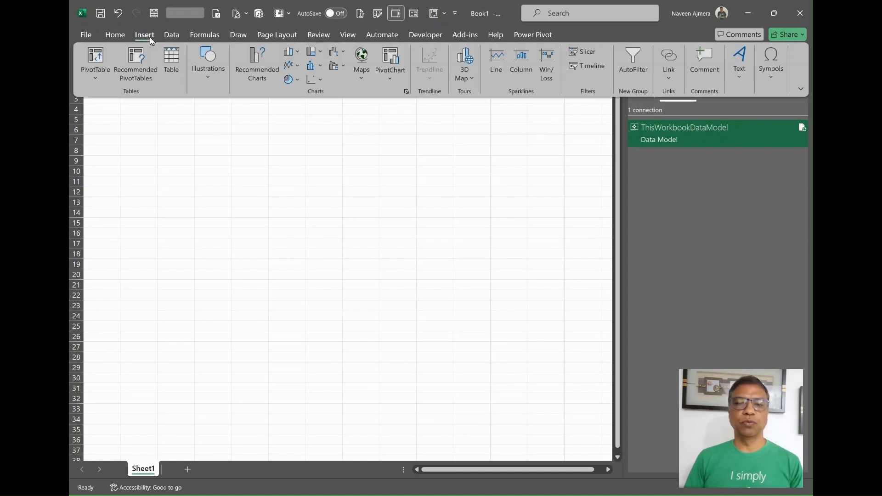
Step: Insert a PivotTable from the Data Model on Sheet1 at A1
{"action": "left_click", "coordinate": [99, 78]}
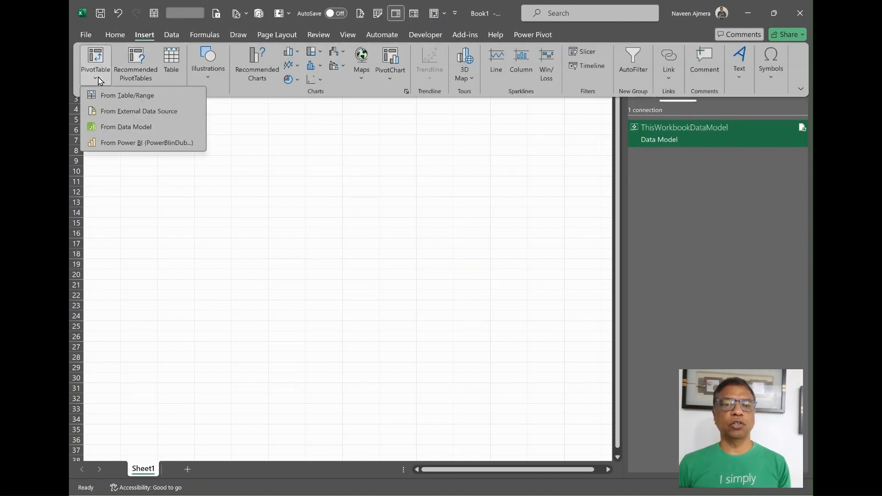
{"action": "left_click", "coordinate": [129, 131]}
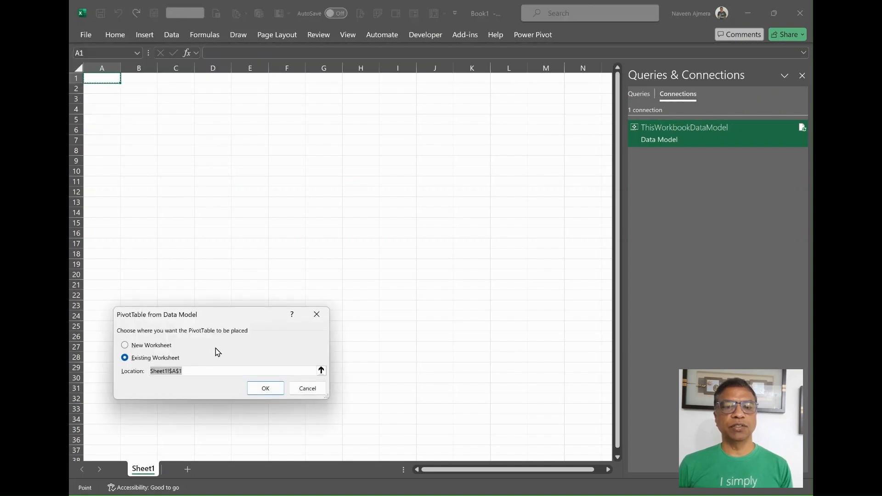
{"action": "left_click", "coordinate": [276, 390]}
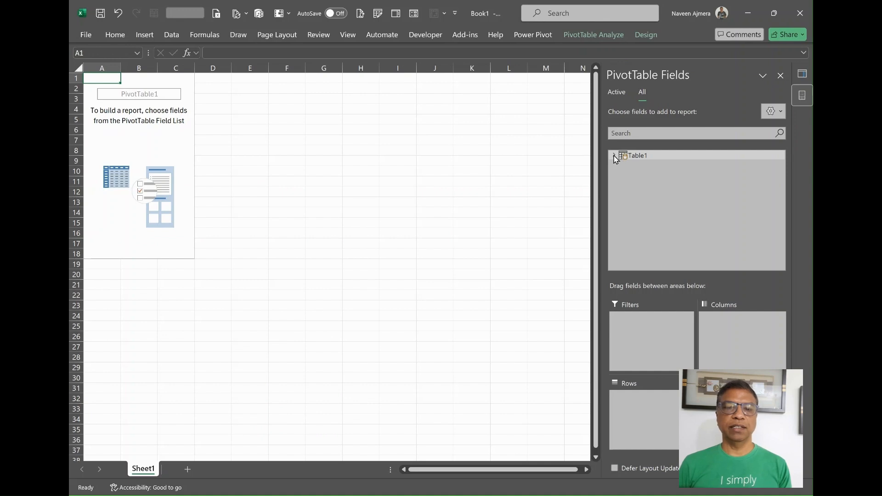
Step: Add Table1's Revenue as values and Category as rows, totalling 68038621.51
{"action": "left_click", "coordinate": [614, 156]}
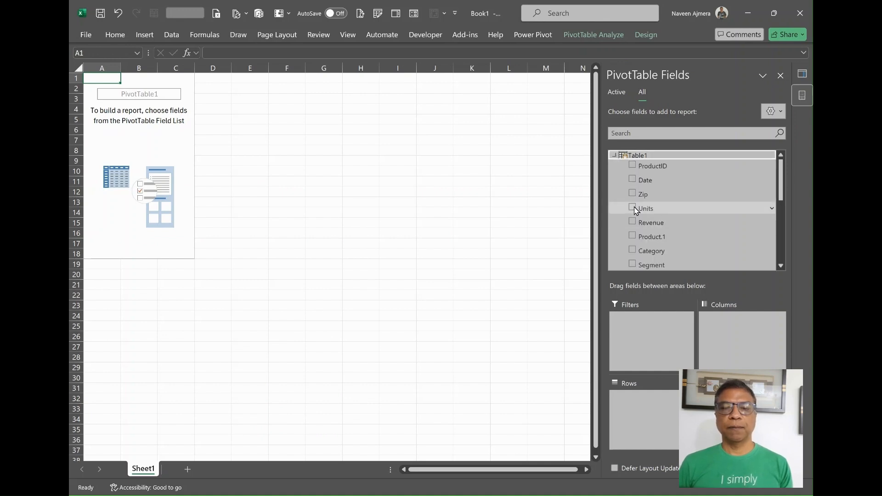
{"action": "left_click", "coordinate": [632, 221]}
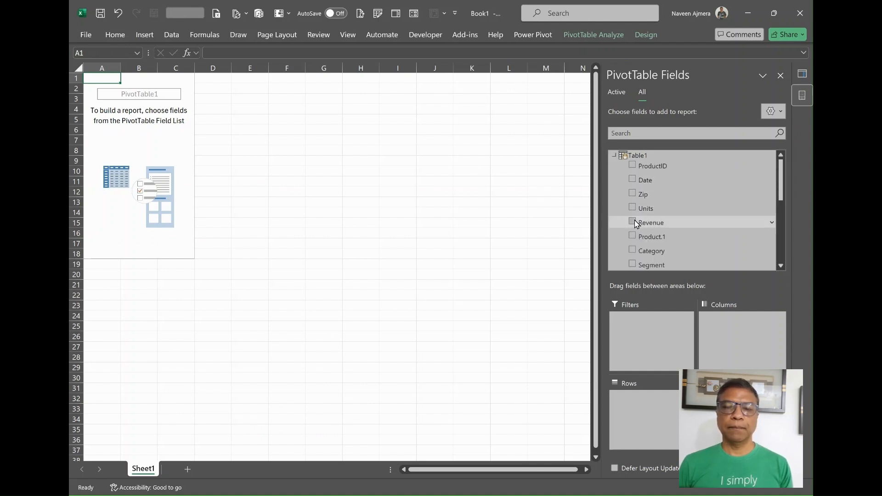
{"action": "left_click", "coordinate": [632, 249]}
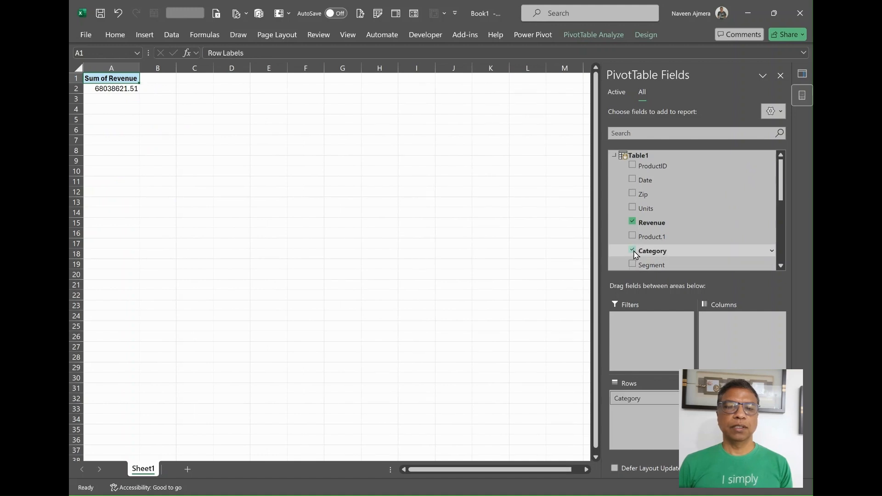
{"action": "left_click", "coordinate": [340, 173]}
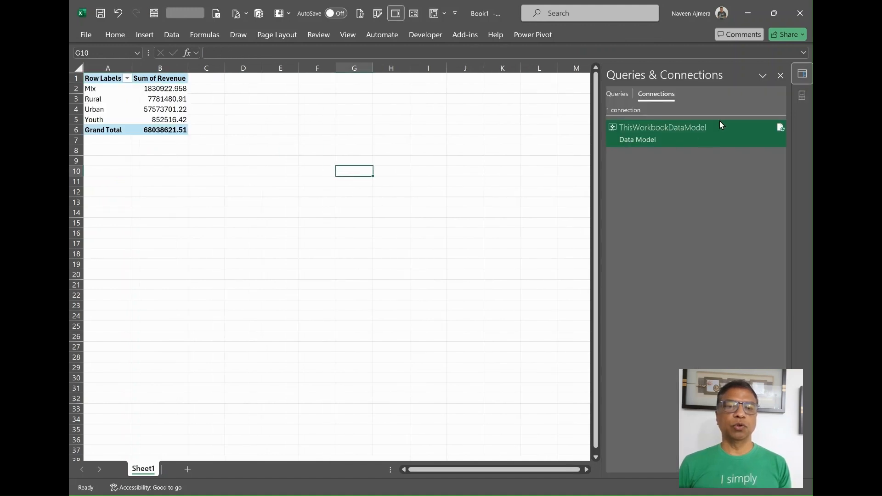
{"action": "left_click", "coordinate": [779, 77]}
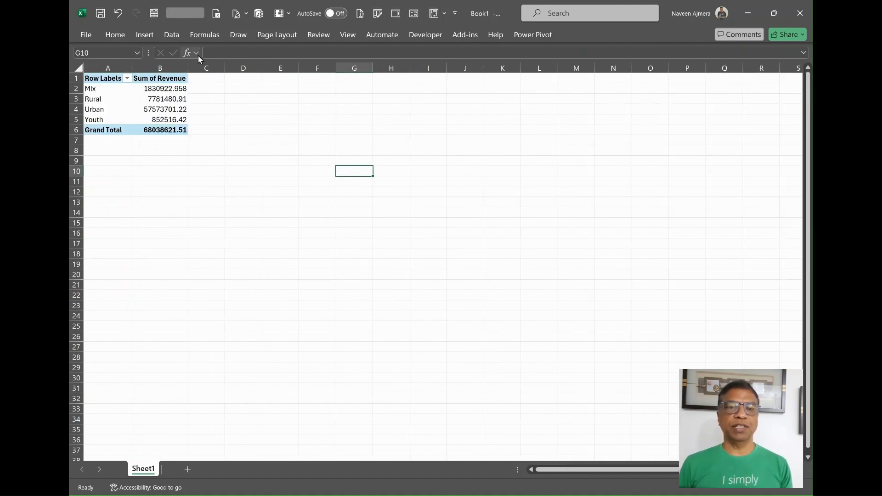
Step: Save Book1 as DataPowerQueryConnection and confirm the 1,537 KB file appears in the folder
{"action": "left_click", "coordinate": [87, 35]}
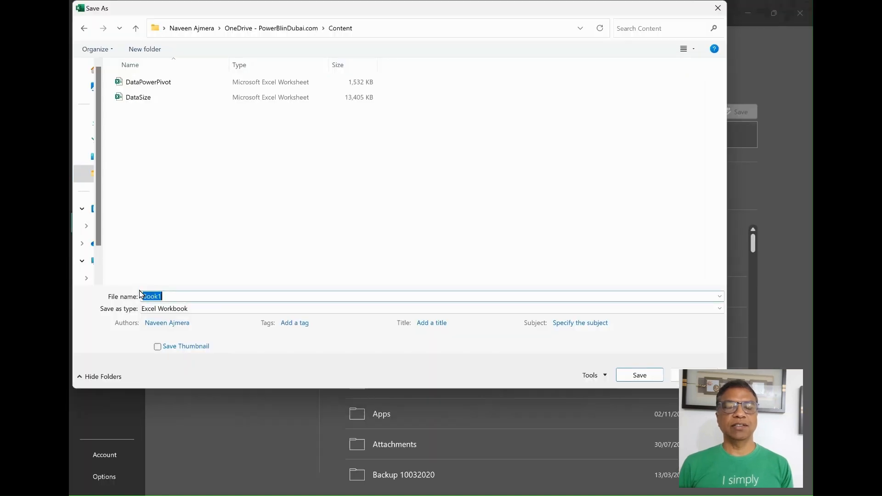
{"action": "type", "text": "DataPowerQu"}
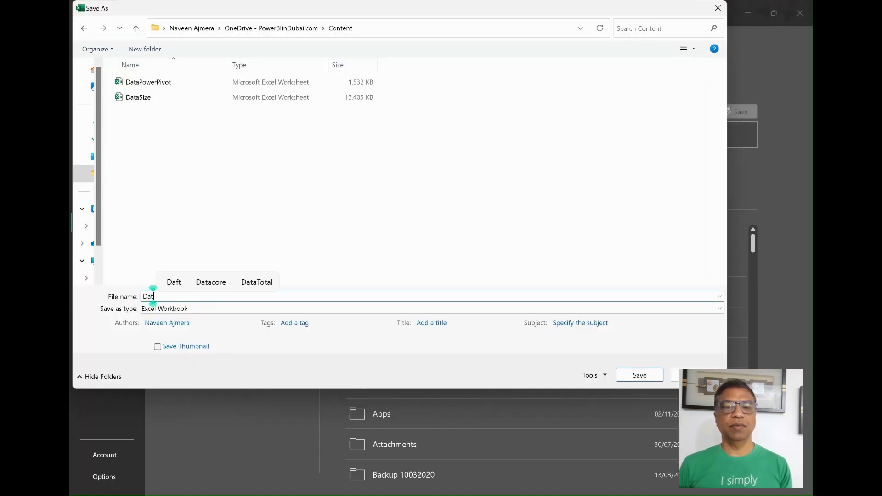
{"action": "type", "text": "eryConnection"}
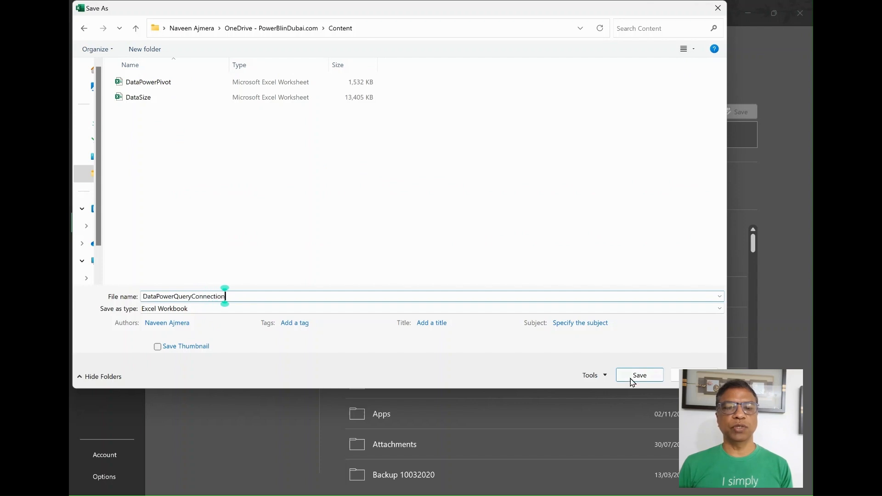
{"action": "left_click", "coordinate": [640, 376]}
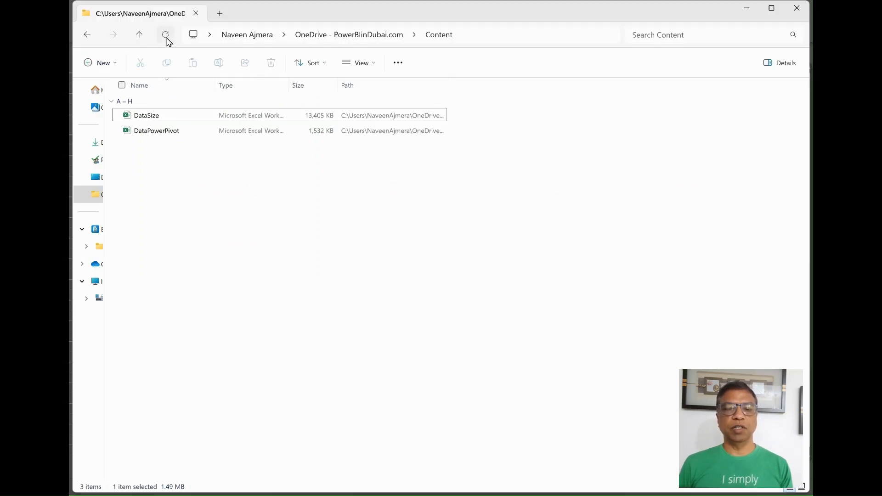
{"action": "left_click", "coordinate": [166, 37]}
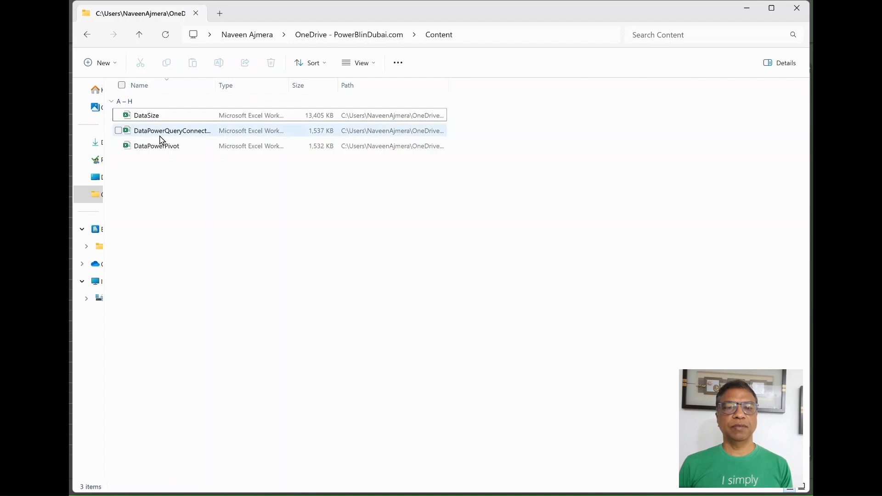